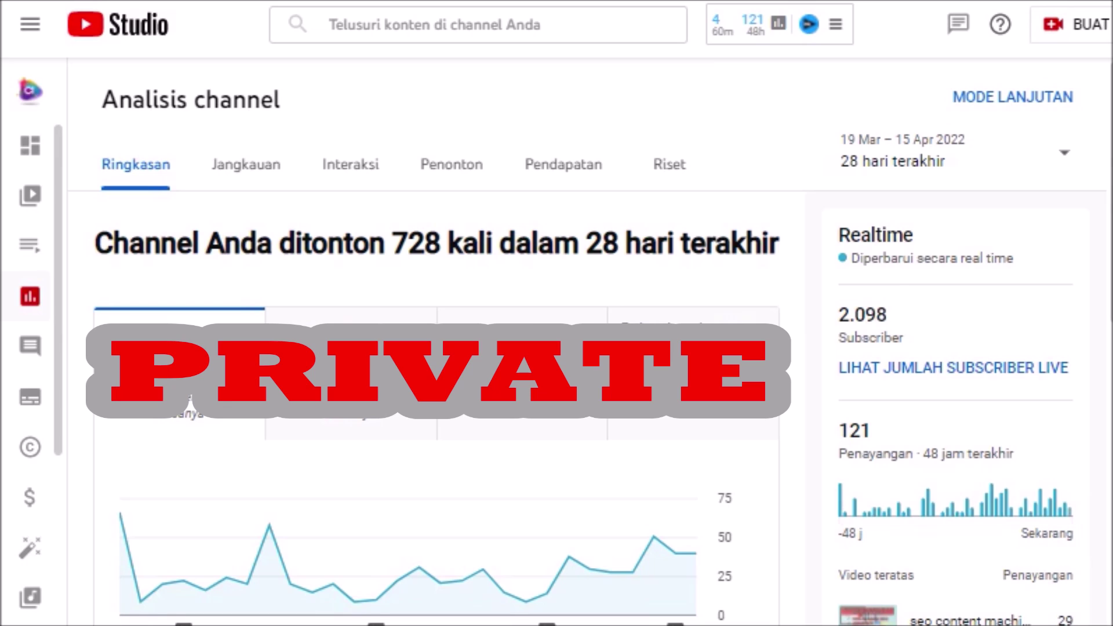
# Open the Riset section of the channel analytics
pyautogui.click(668, 165)
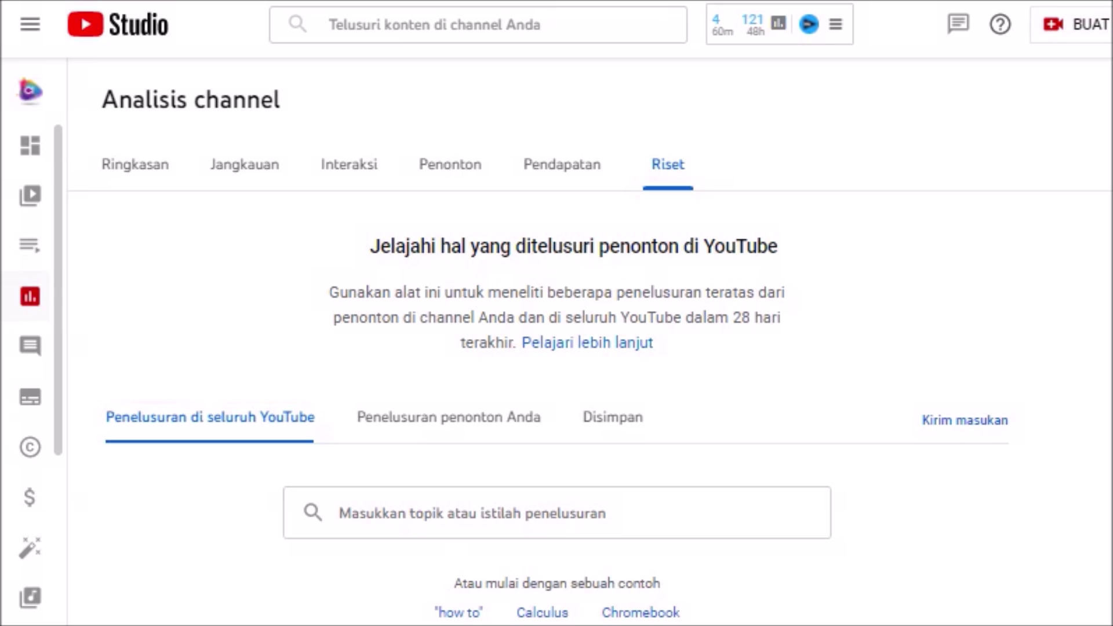
# Try the term "cara" in the search across YouTube, and clear it again
pyautogui.click(339, 513)
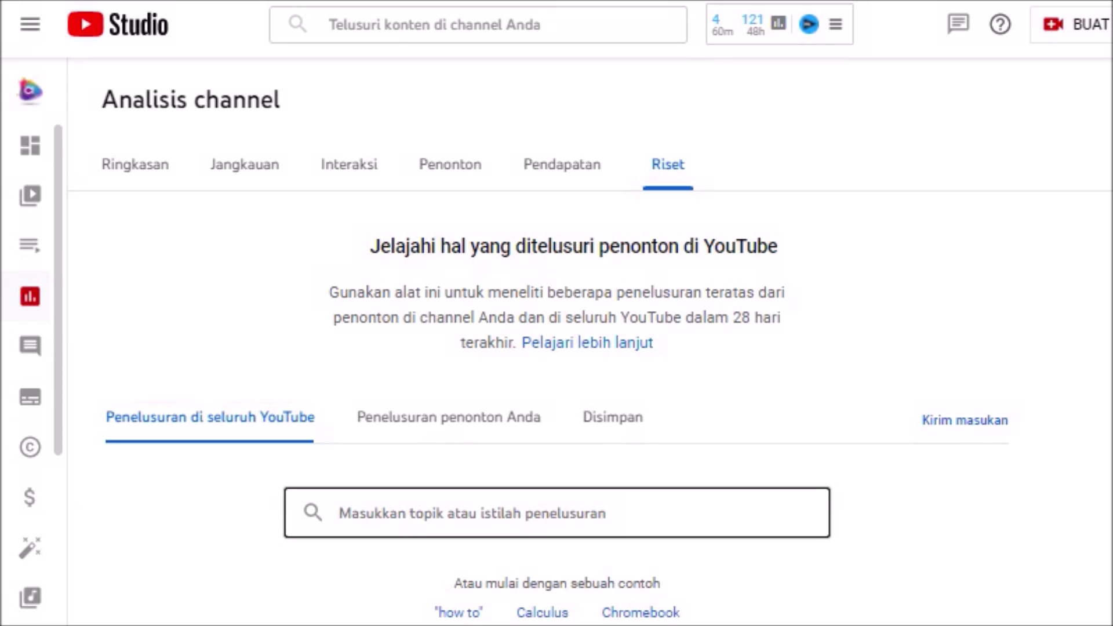
pyautogui.write('car')
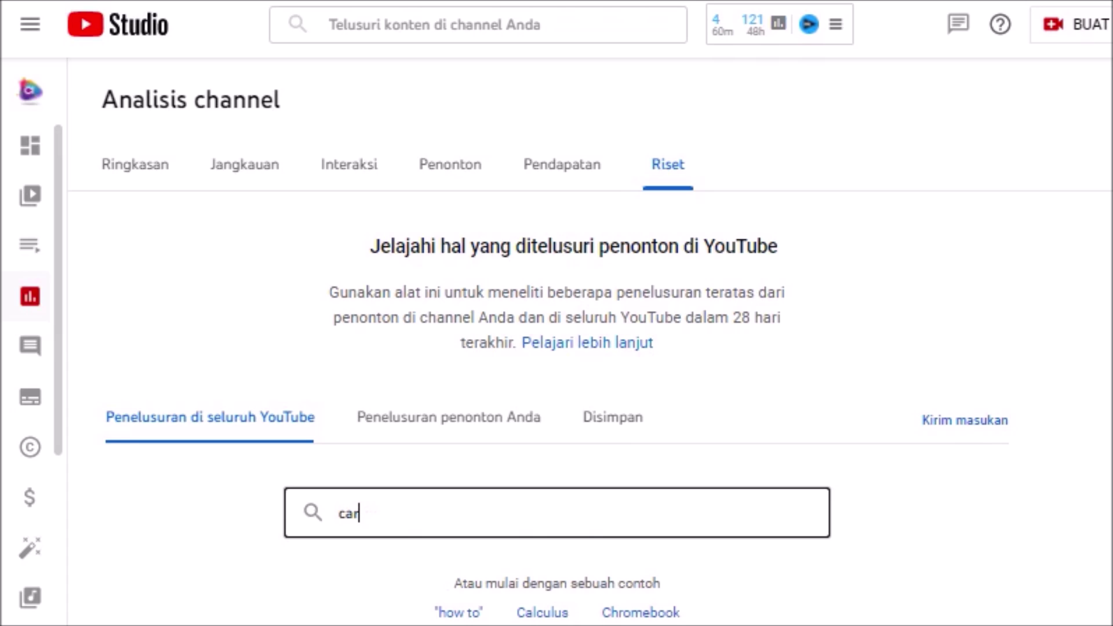
pyautogui.write('a')
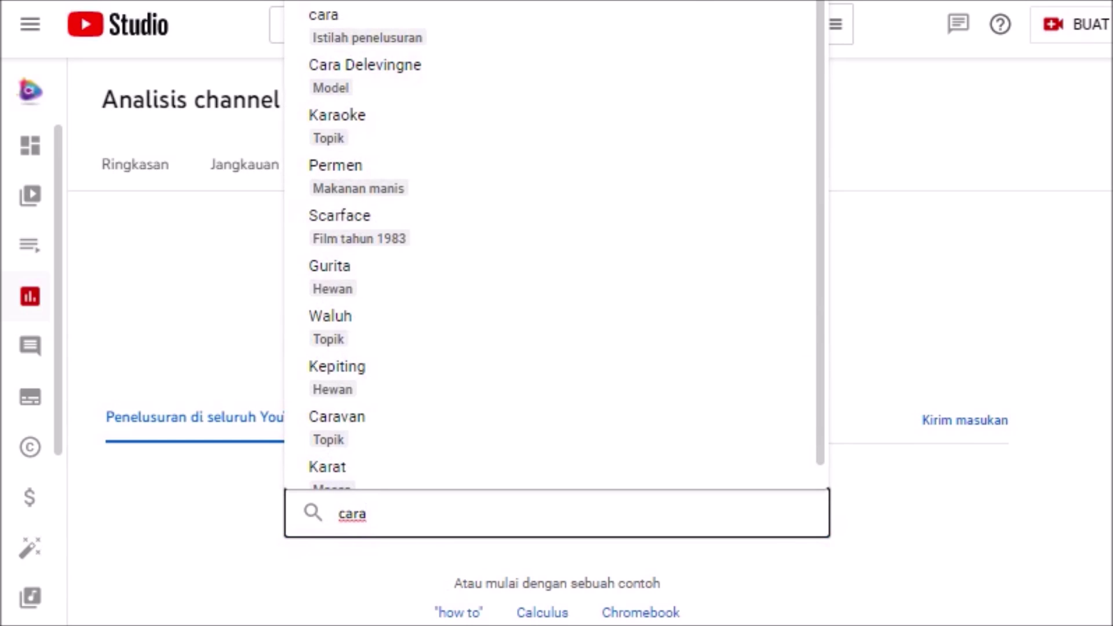
pyautogui.press('BackSpace')
pyautogui.press('BackSpace')
pyautogui.press('BackSpace')
pyautogui.press('BackSpace')
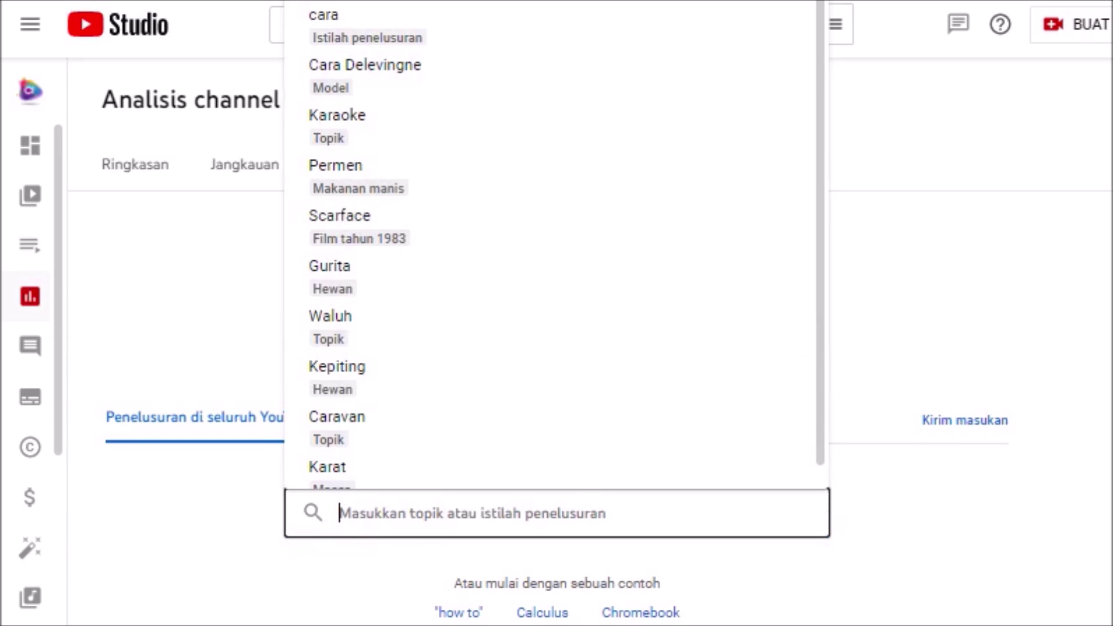
pyautogui.press('Escape')
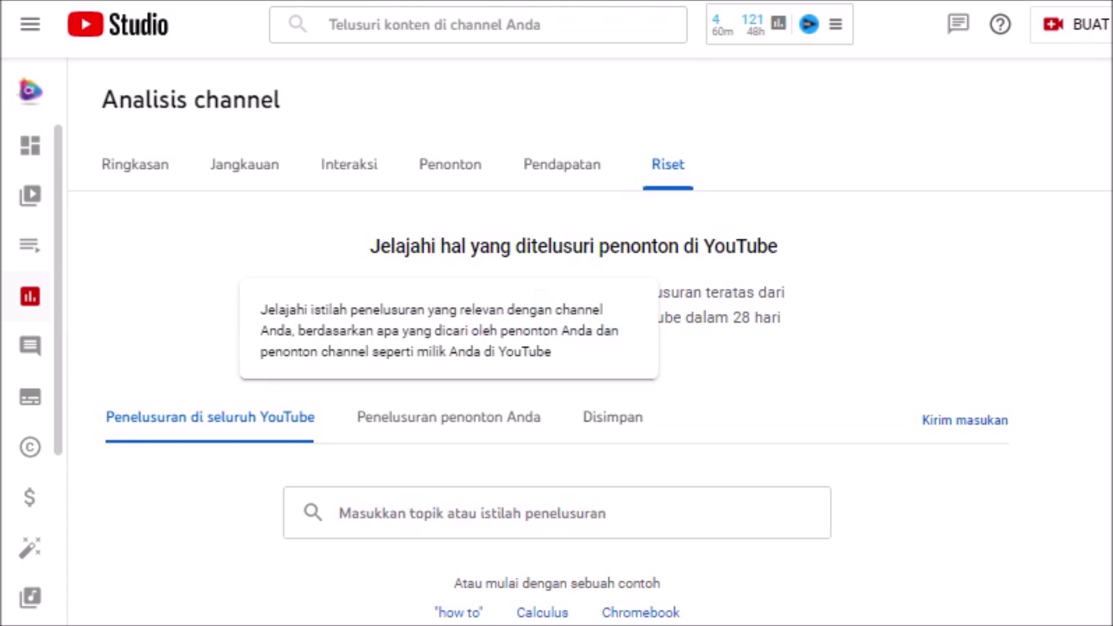
# Review the search terms of the channel's own viewers and their search volumes on YouTube
pyautogui.click(449, 417)
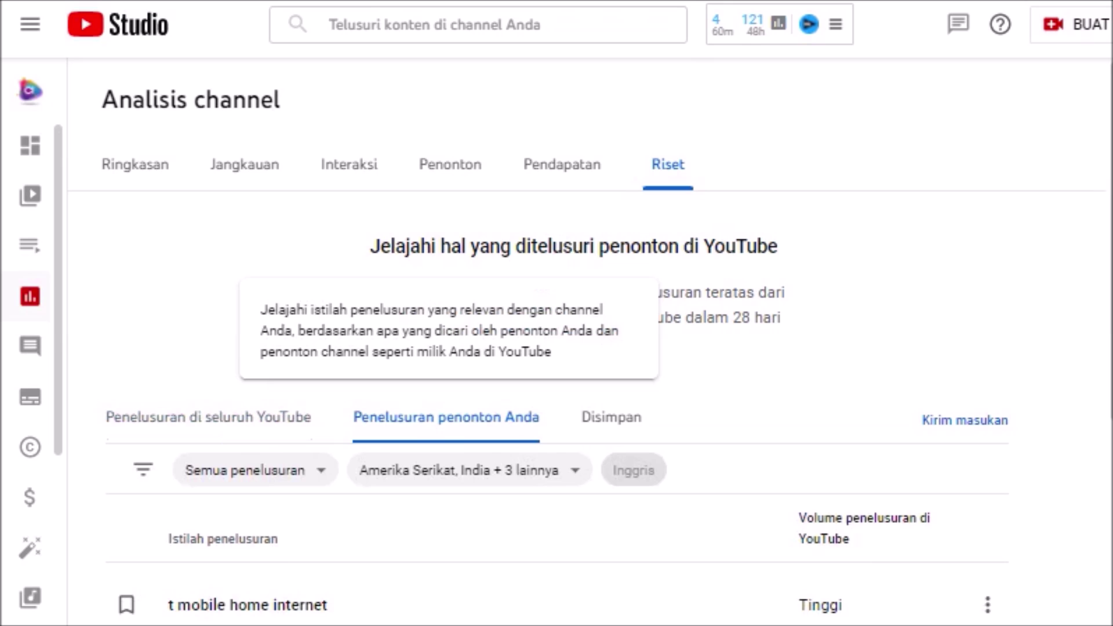
pyautogui.scroll(-3, 557, 348)
pyautogui.scroll(-3, 556, 348)
pyautogui.scroll(3, 556, 348)
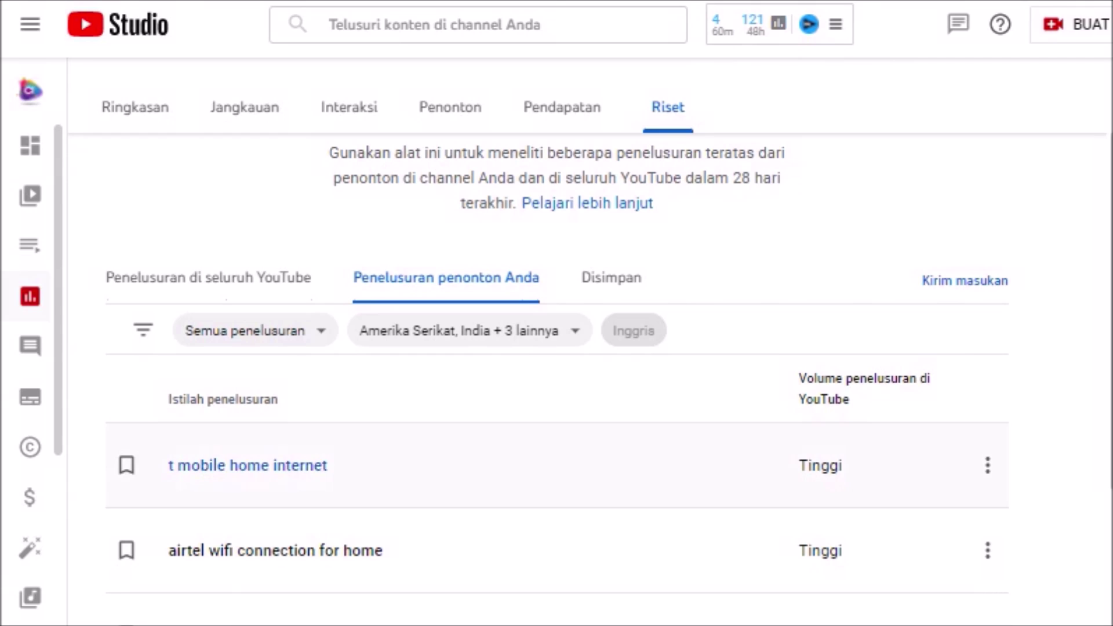
pyautogui.scroll(-4, 348, 444)
pyautogui.scroll(2, 348, 444)
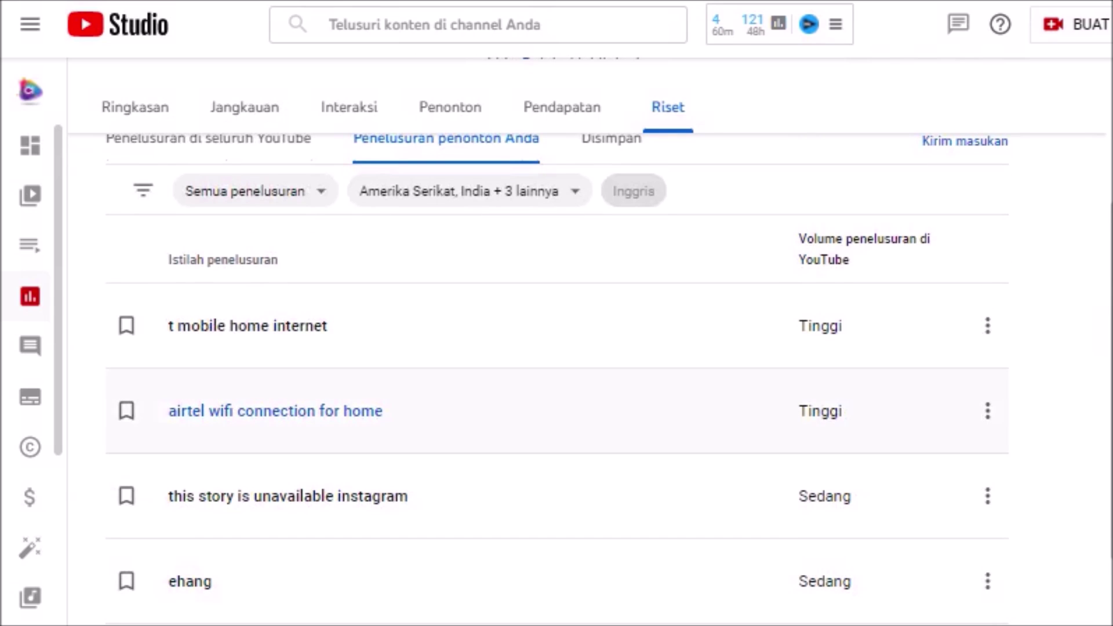
pyautogui.scroll(1, 556, 376)
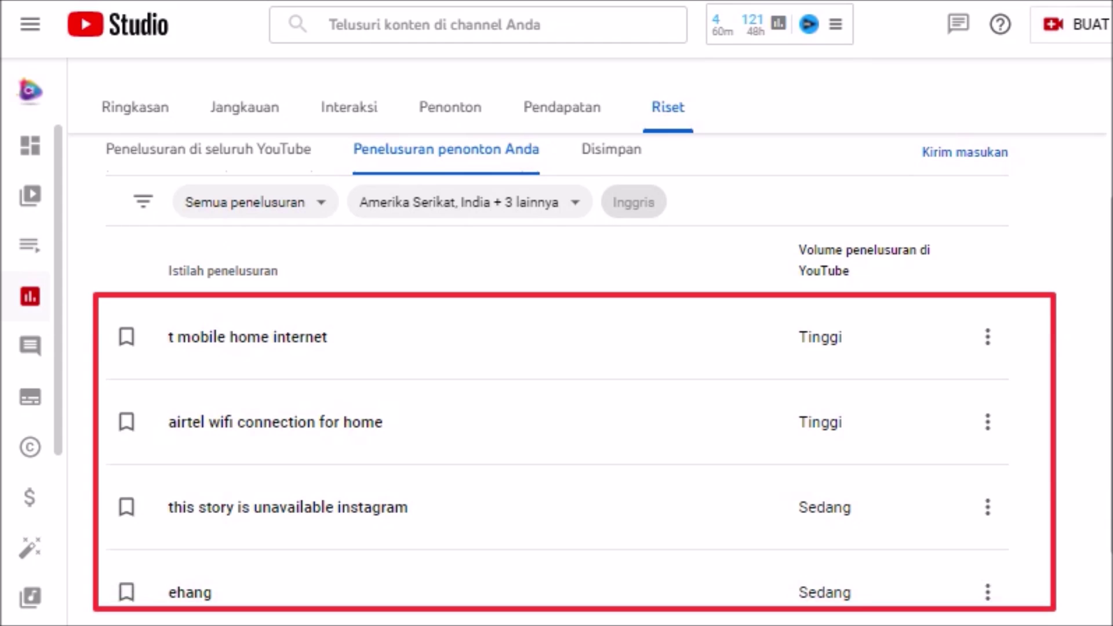
pyautogui.scroll(-5, 557, 380)
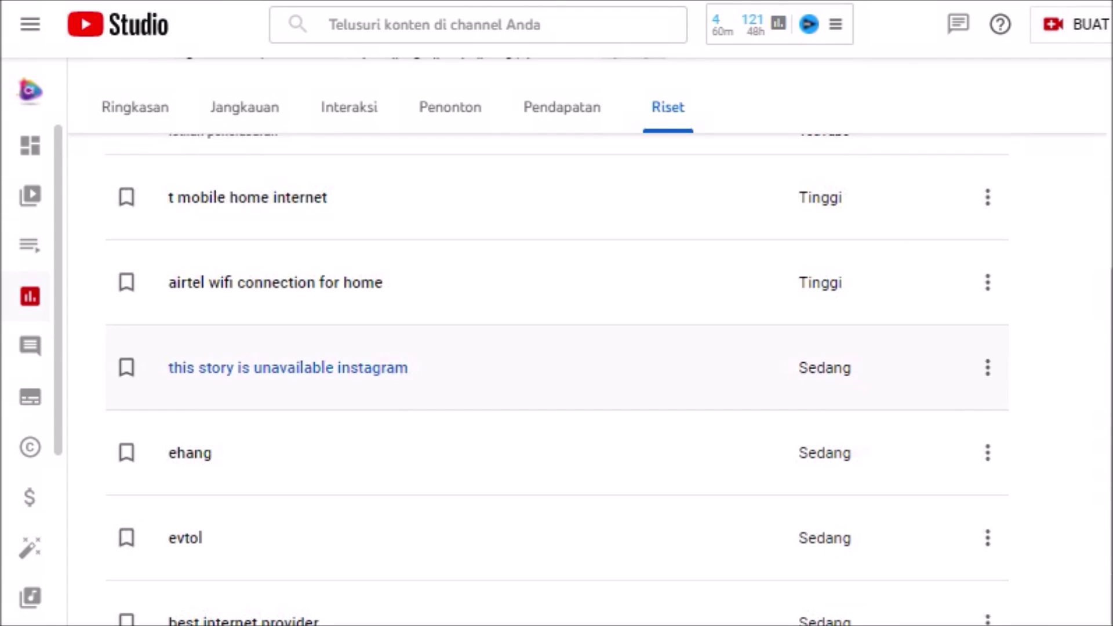
pyautogui.scroll(-3, 557, 380)
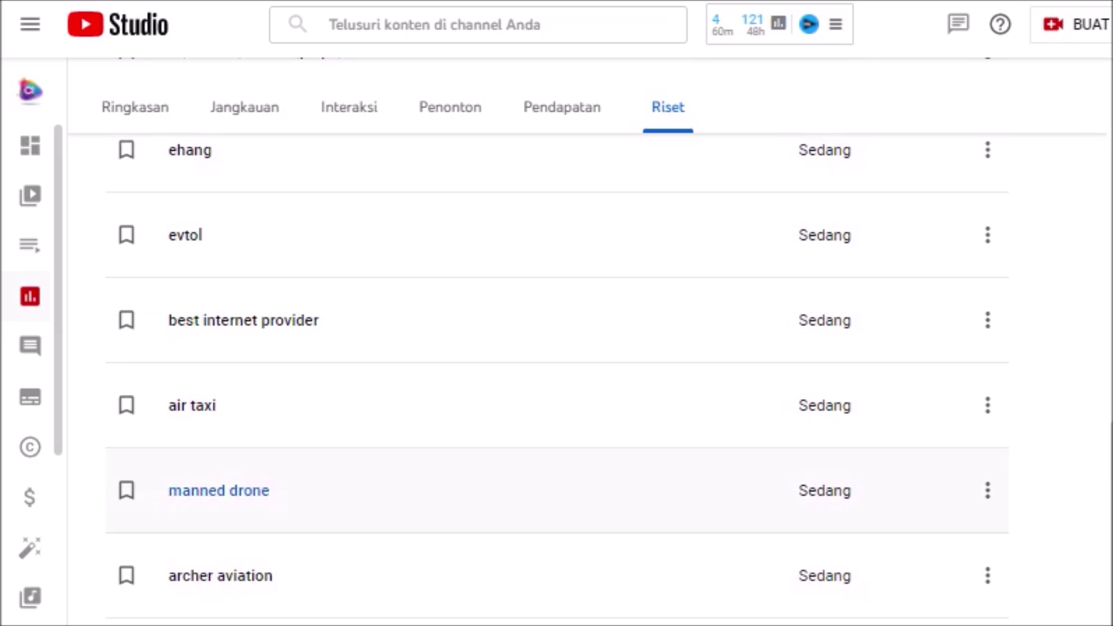
pyautogui.scroll(7, 232, 490)
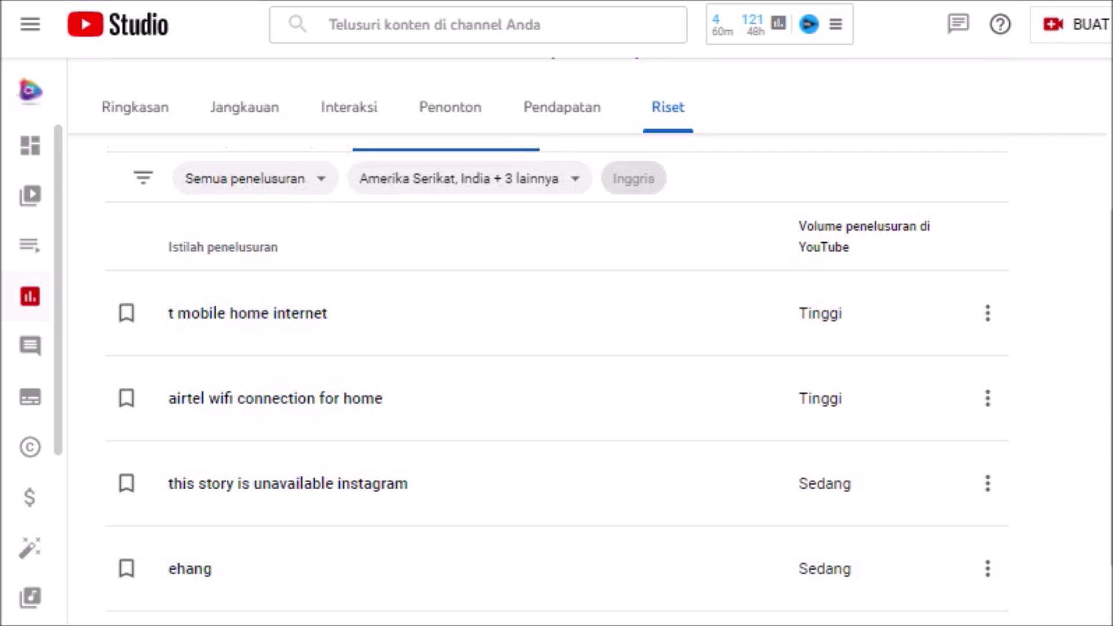
pyautogui.scroll(-3, 557, 377)
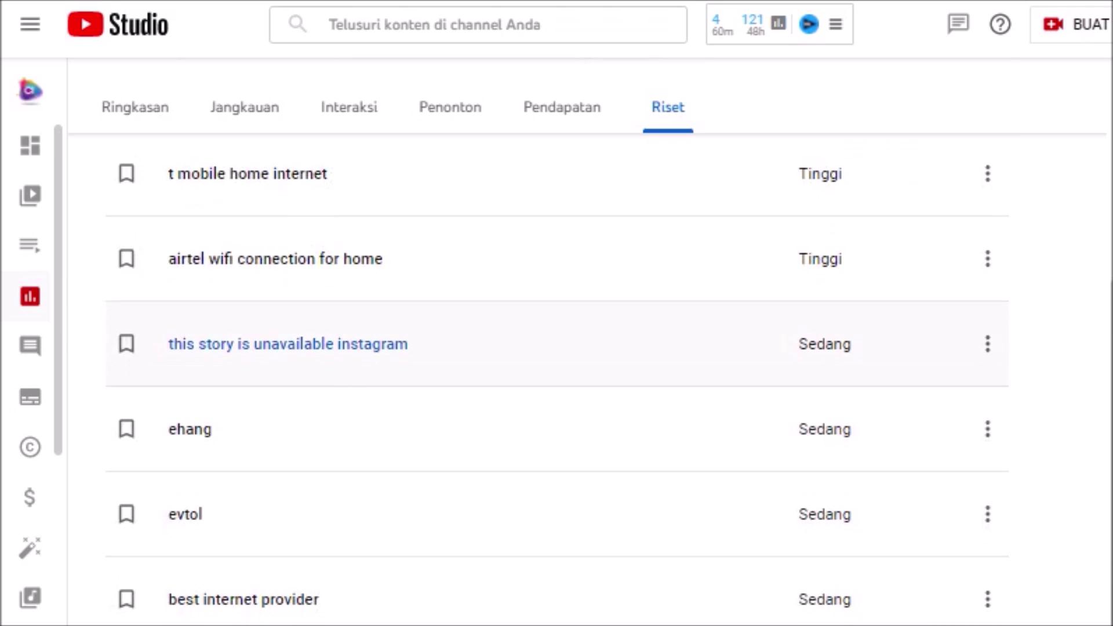
pyautogui.scroll(-6, 556, 377)
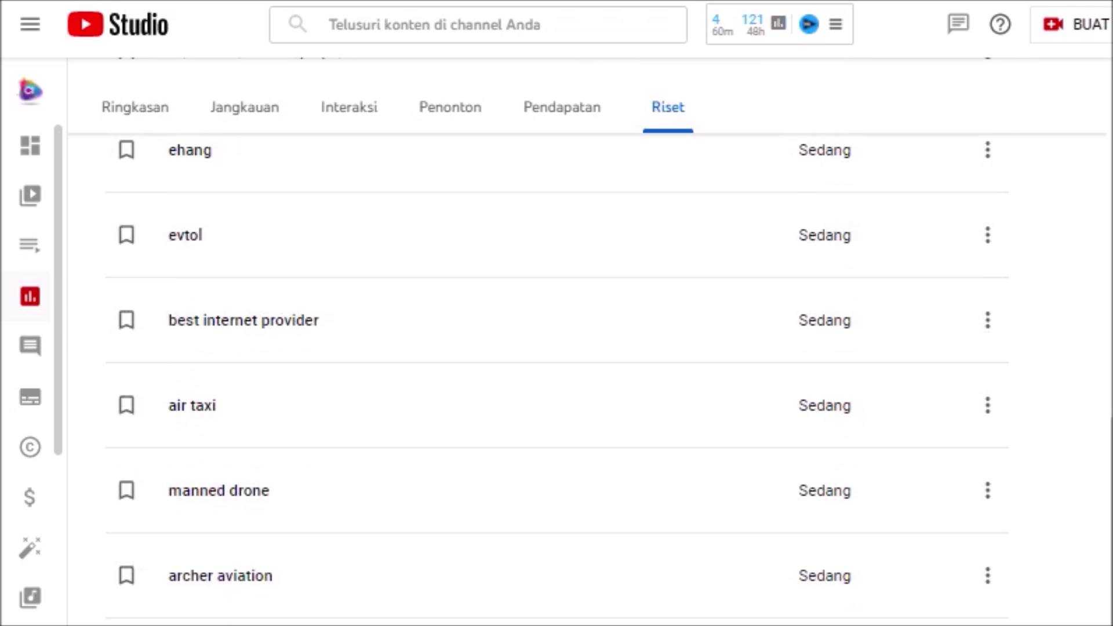
# Open the saved search terms and look through the list
pyautogui.scroll(15, 557, 376)
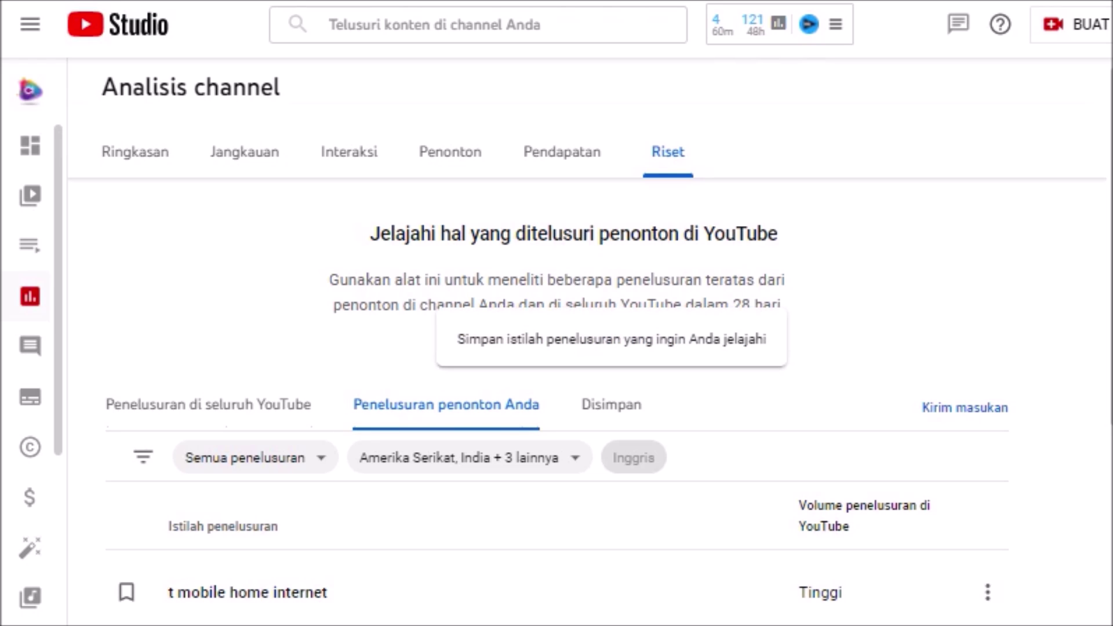
pyautogui.click(611, 404)
pyautogui.scroll(-5, 612, 404)
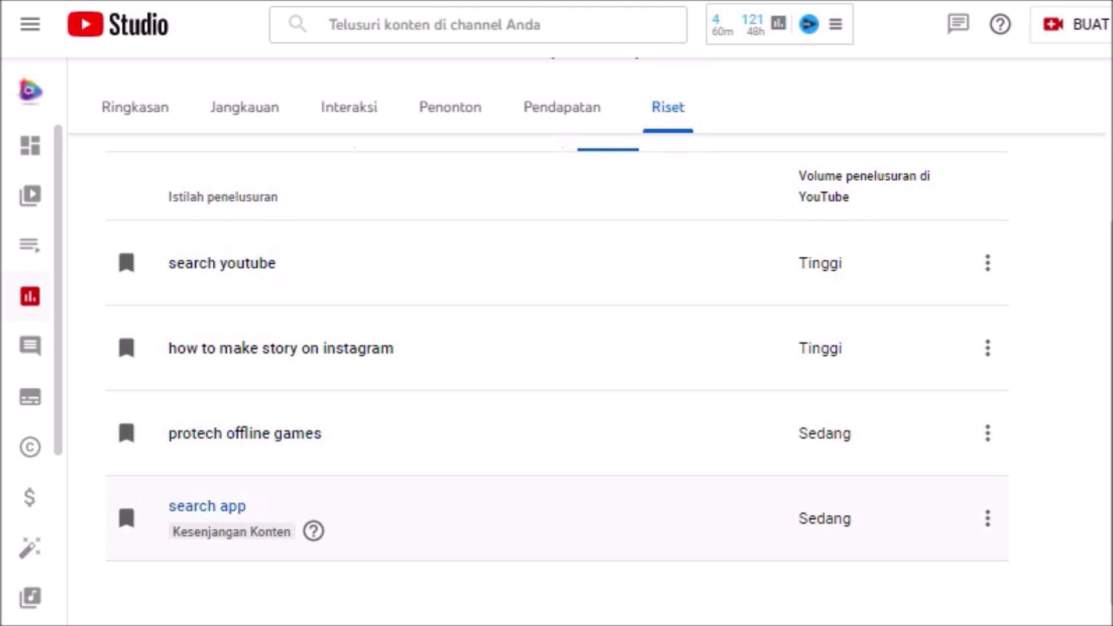
pyautogui.scroll(3, 557, 383)
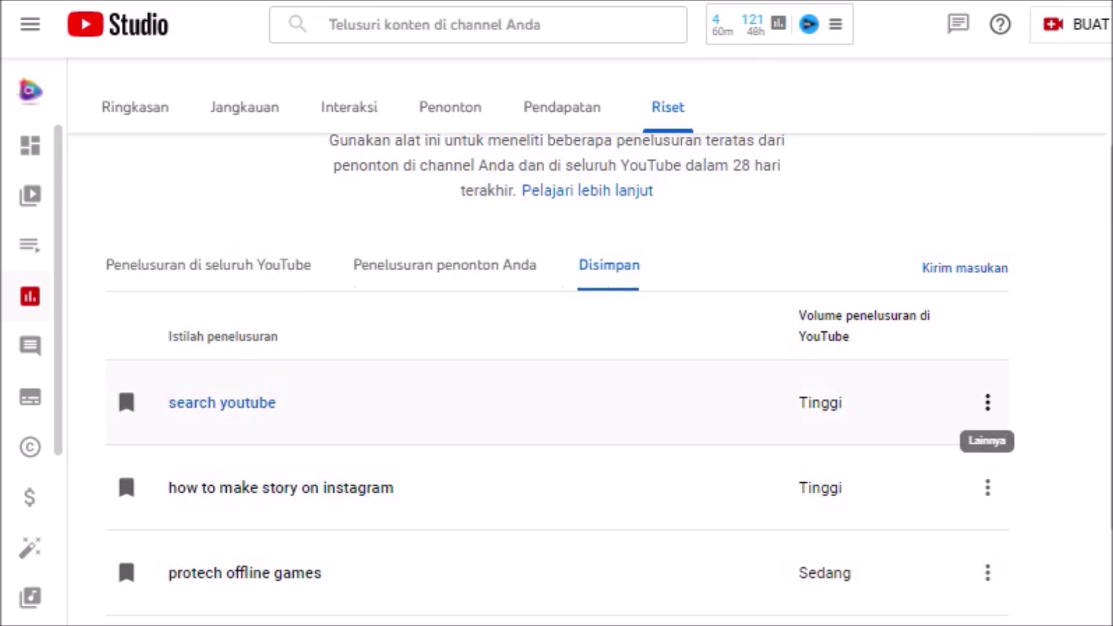
# Show the additional options for the saved search term "search youtube"
pyautogui.click(987, 402)
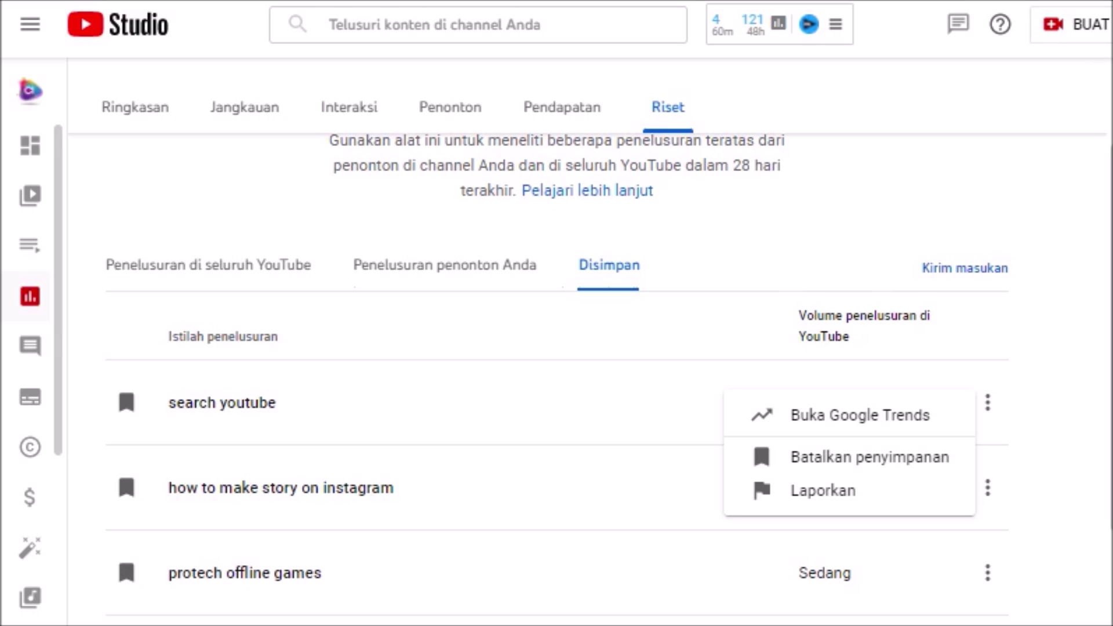
pyautogui.scroll(-5, 557, 348)
pyautogui.scroll(2, 557, 347)
pyautogui.scroll(2, 557, 348)
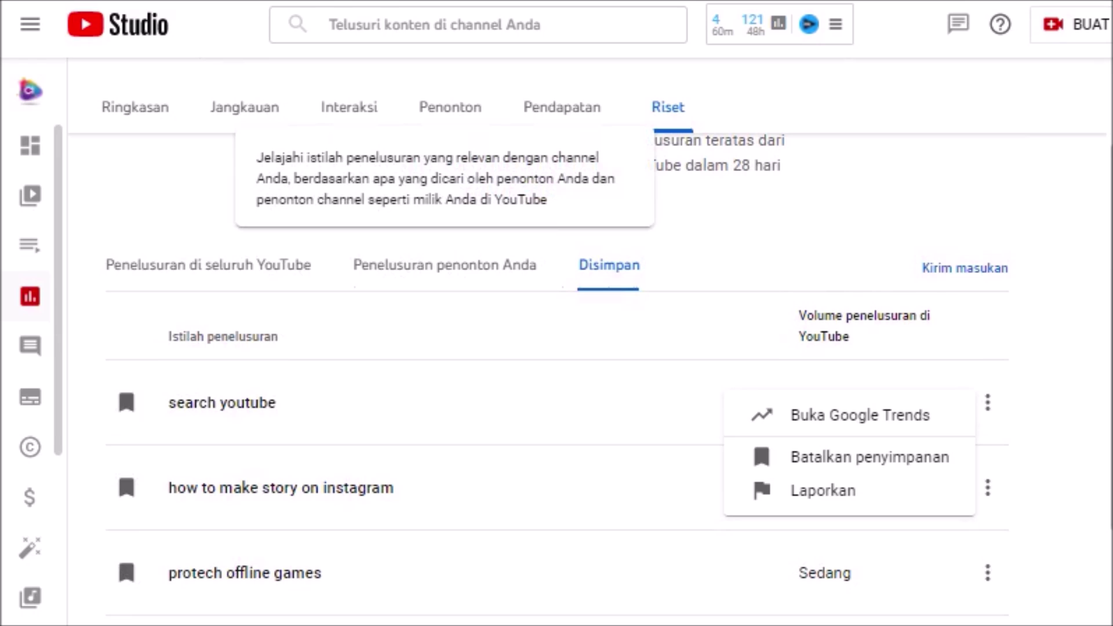
# Return to the viewers' searches and look through the listed terms and volumes again
pyautogui.click(445, 265)
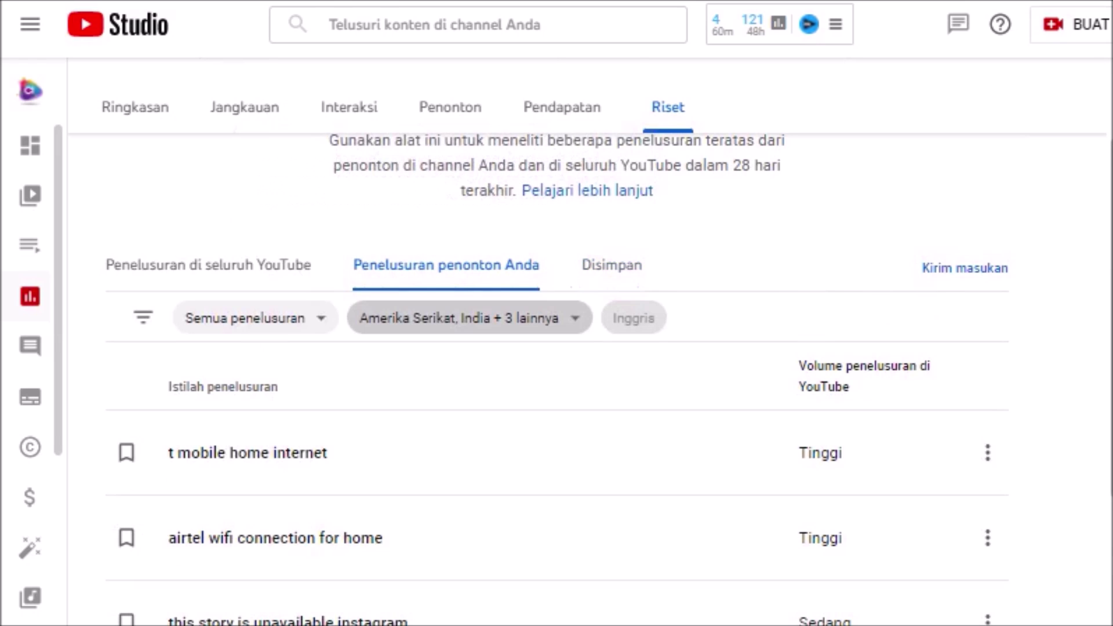
pyautogui.scroll(-2, 556, 348)
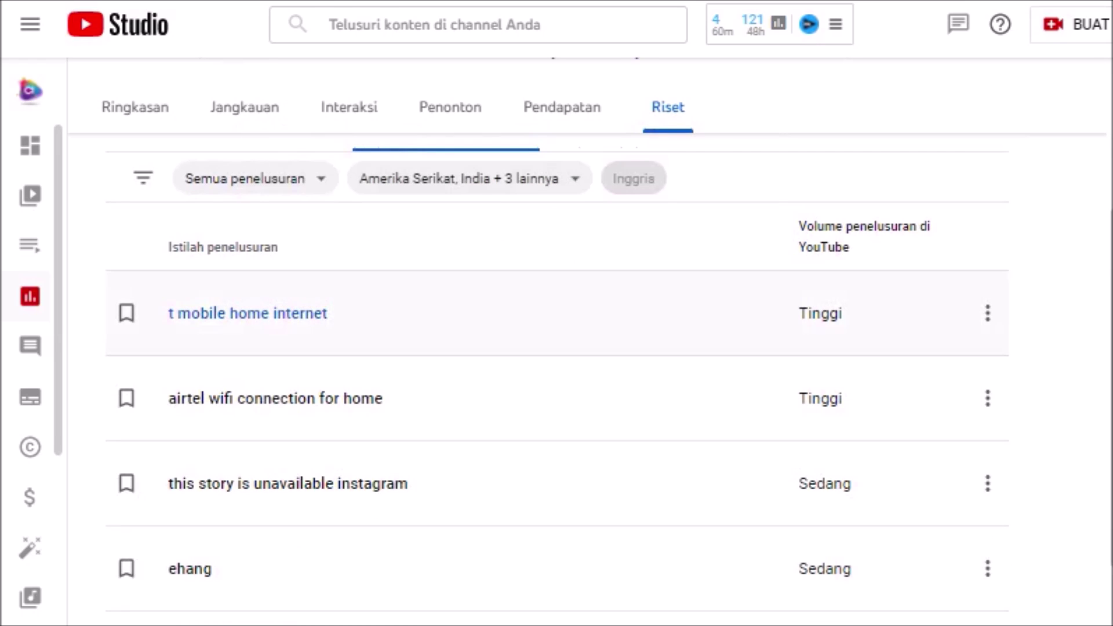
pyautogui.scroll(-6, 556, 319)
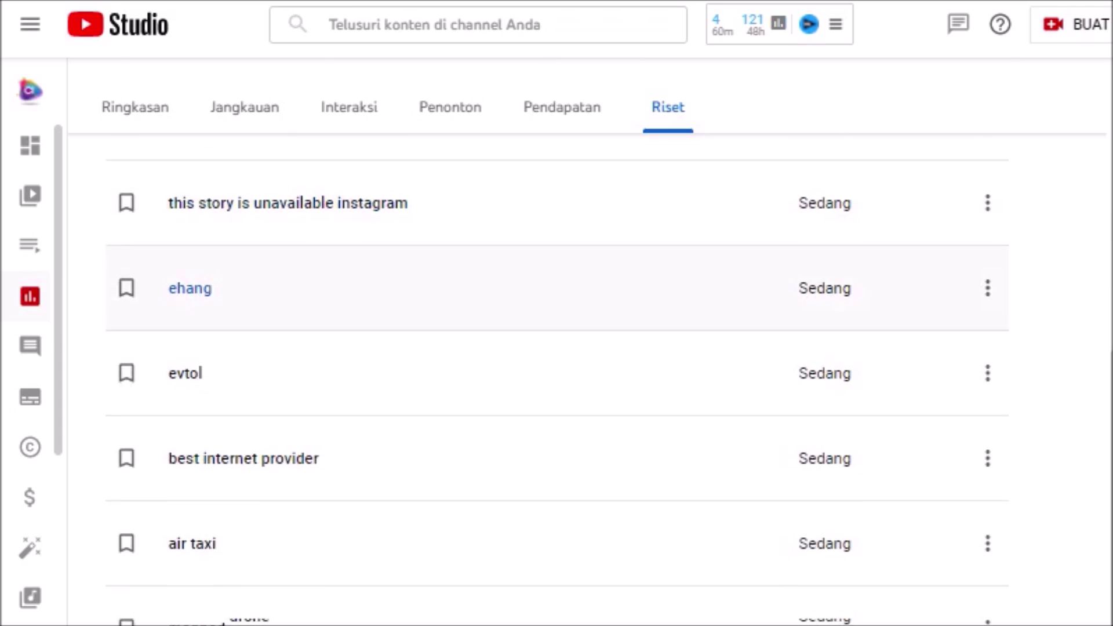
pyautogui.scroll(8, 556, 348)
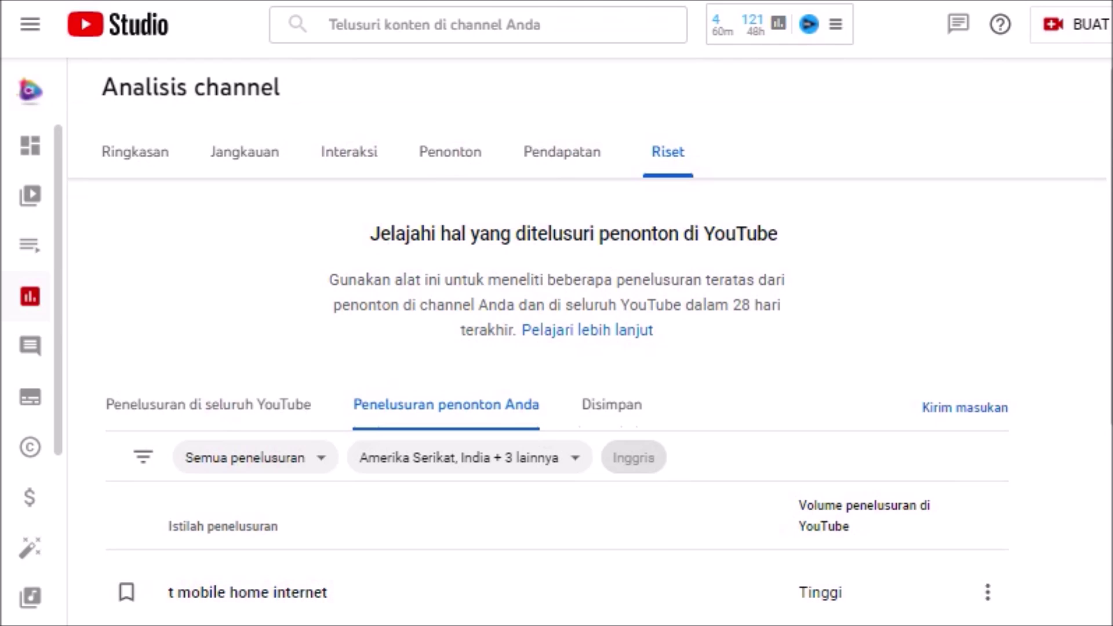
pyautogui.scroll(-3, 556, 348)
pyautogui.scroll(-3, 557, 377)
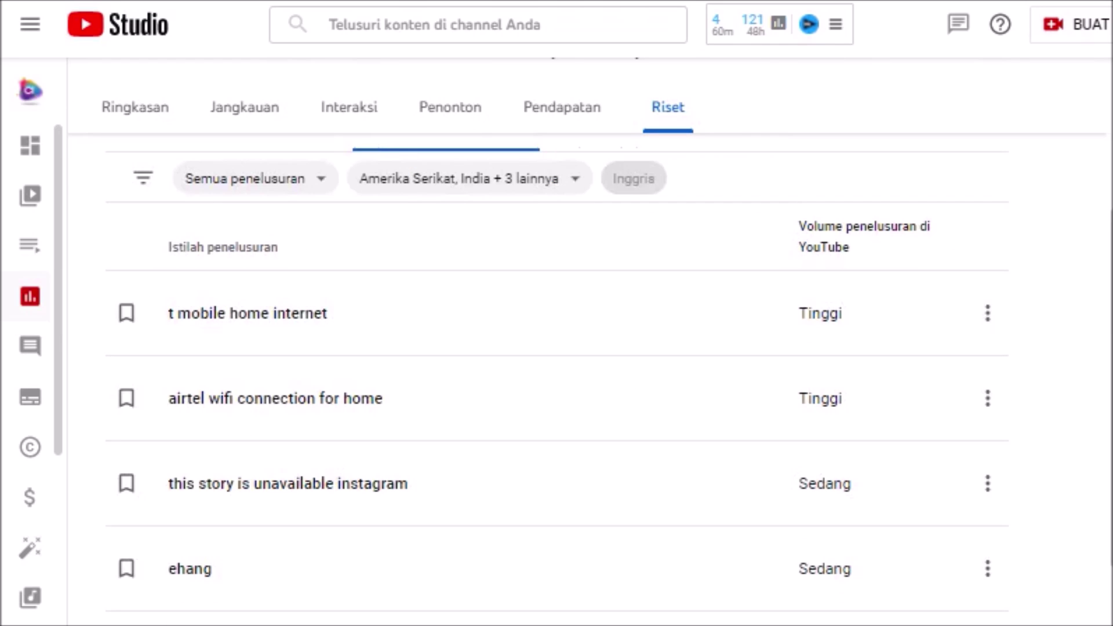
# Switch the research view back to searches across all of YouTube
pyautogui.scroll(3, 557, 348)
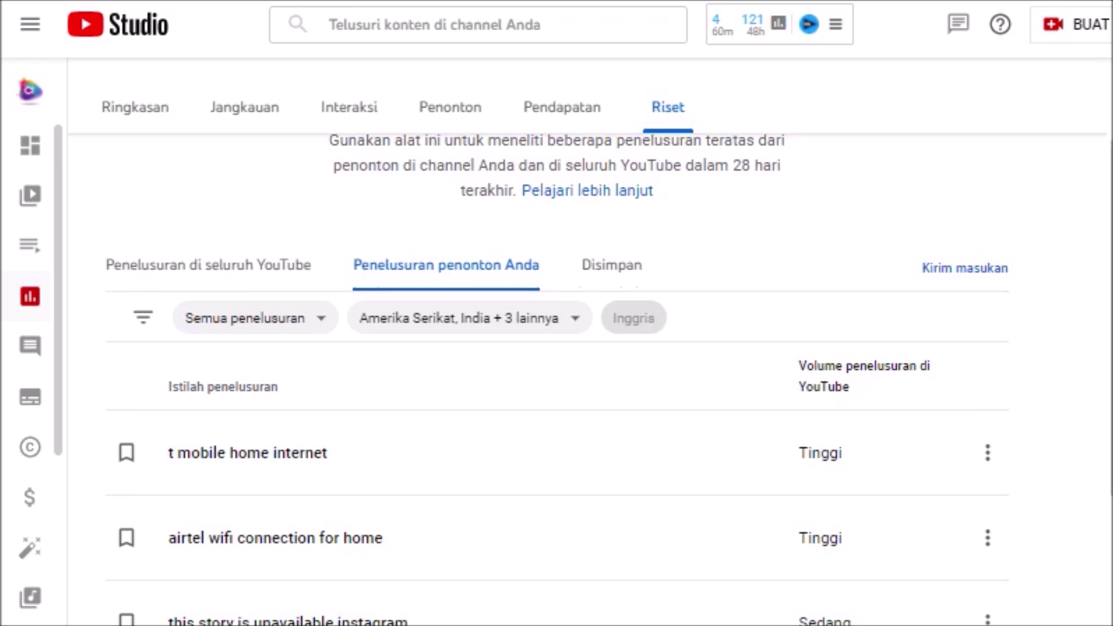
pyautogui.click(268, 265)
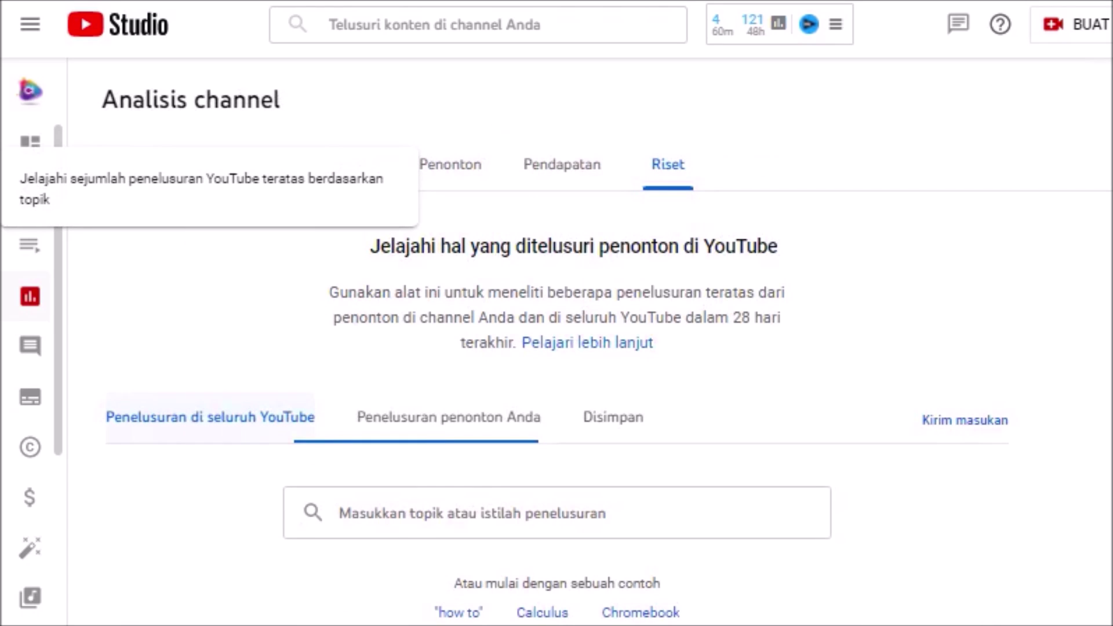